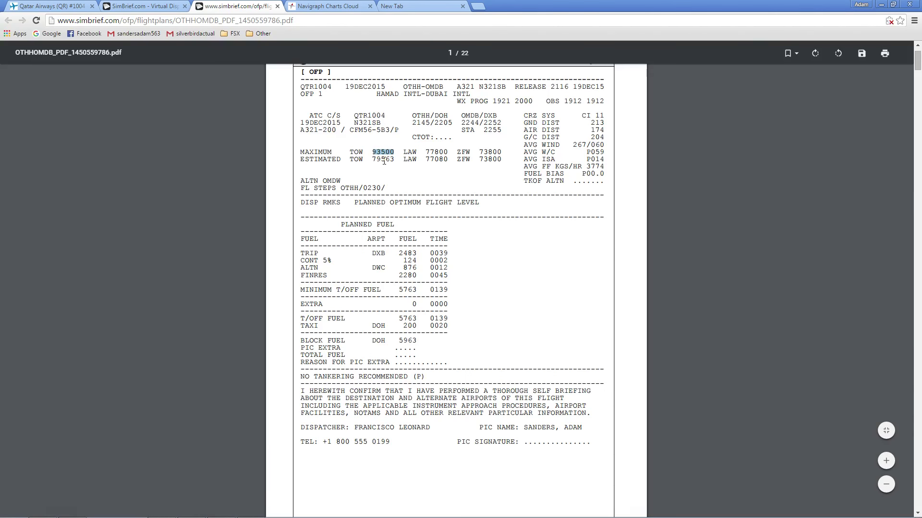
click(384, 162)
drag(367, 159, 387, 160)
click(345, 162)
double_click(380, 160)
drag(301, 160, 339, 163)
drag(404, 152, 504, 152)
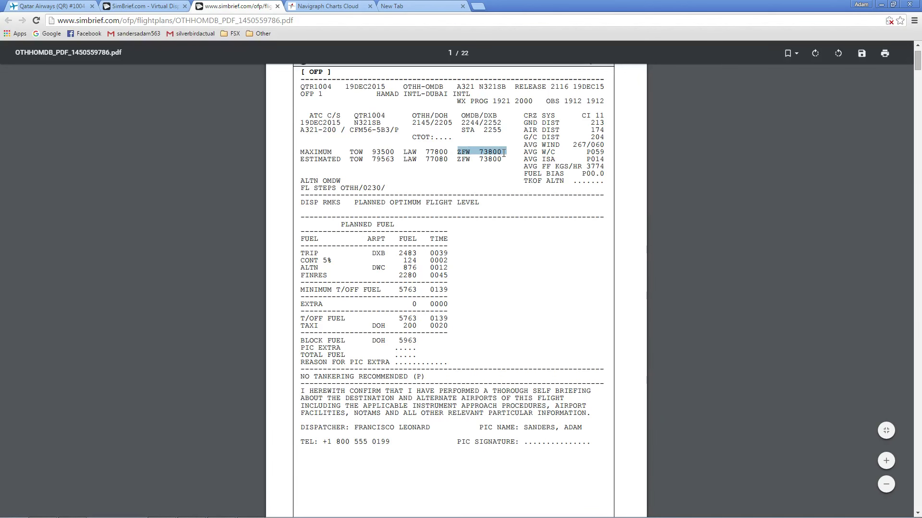
click(486, 158)
triple_click(486, 159)
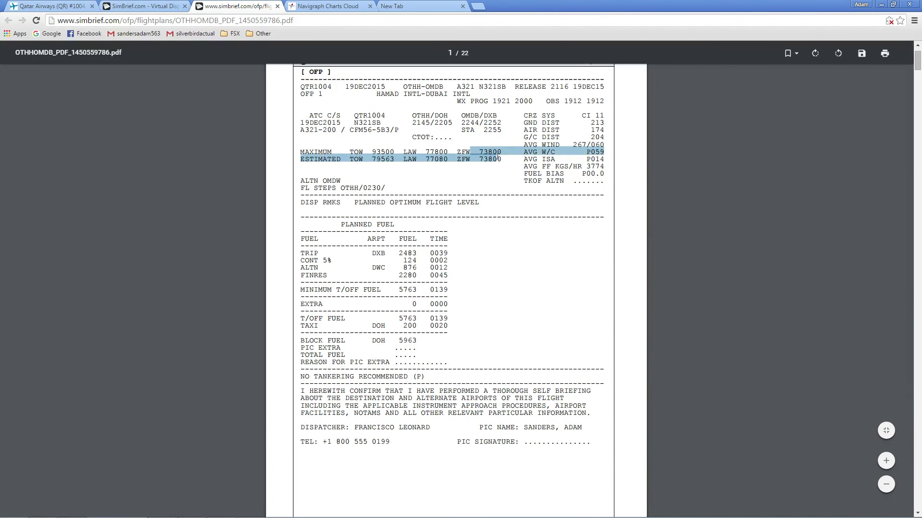
click(499, 159)
click(575, 127)
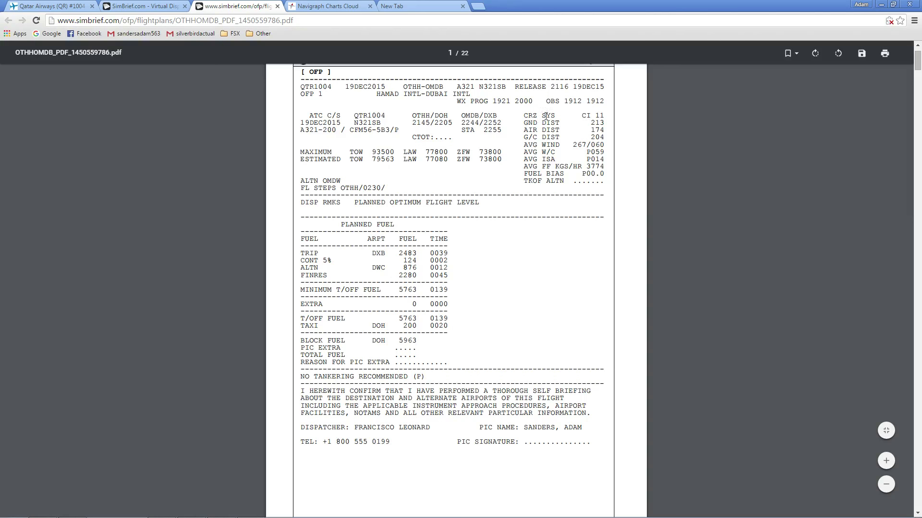
mouse_move(527, 114)
mouse_down()
mouse_move(604, 124)
mouse_move(529, 123)
mouse_move(537, 123)
mouse_up()
click(585, 119)
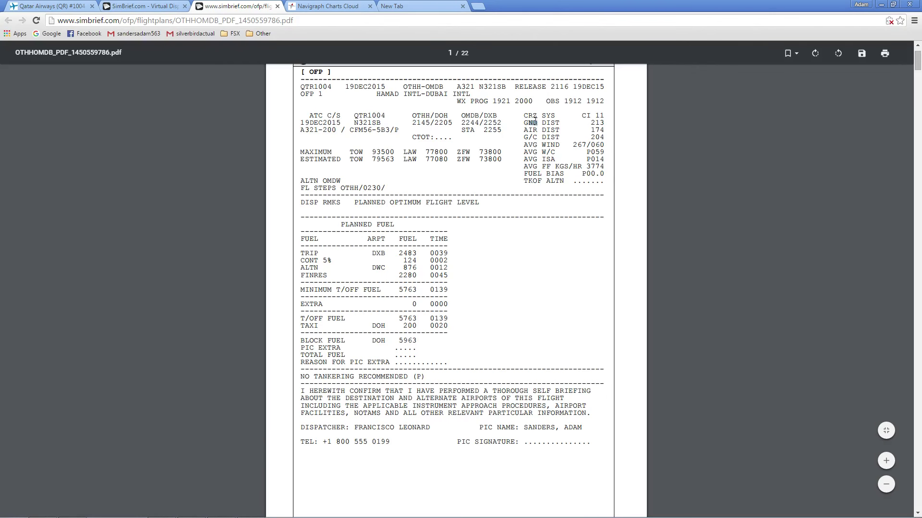
Open the AVSIM cost index database from the FSX bookmarks in a new tab, placed ahead of the charts tab
click(425, 5)
click(230, 33)
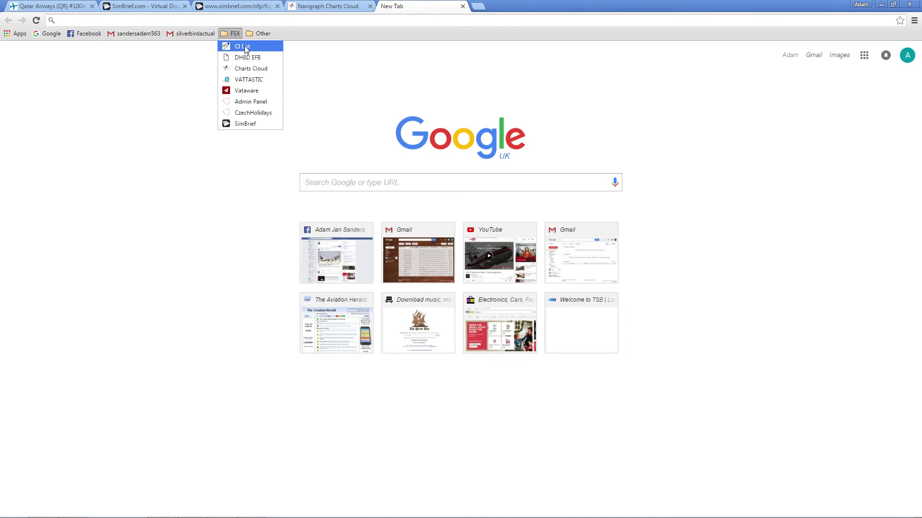
click(244, 46)
click(370, 6)
click(225, 6)
click(374, 9)
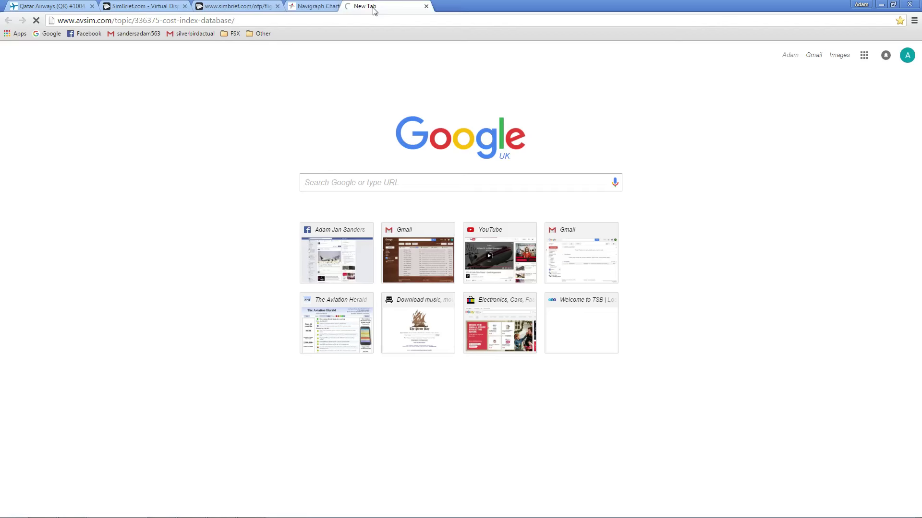
drag(374, 8, 331, 5)
Back on the OFP first page, check the air distance 174, average wind component and average fuel flow
click(235, 5)
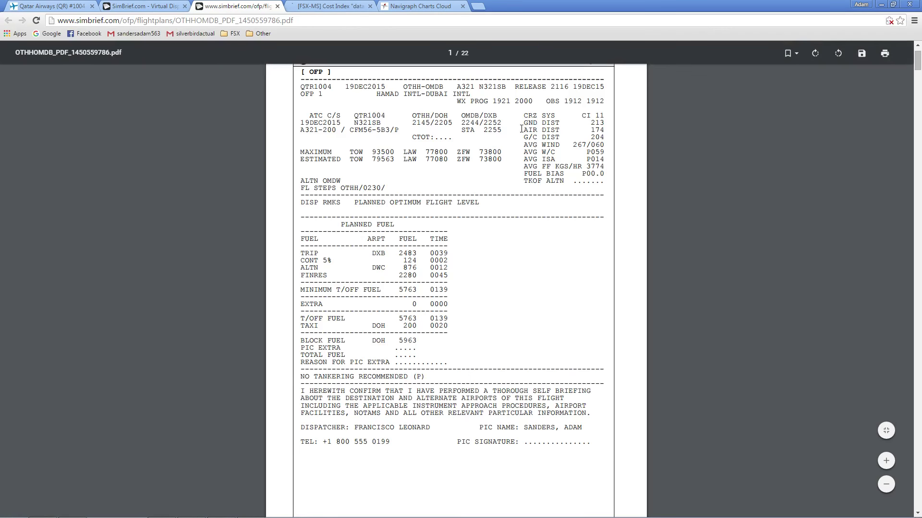
drag(522, 129, 602, 153)
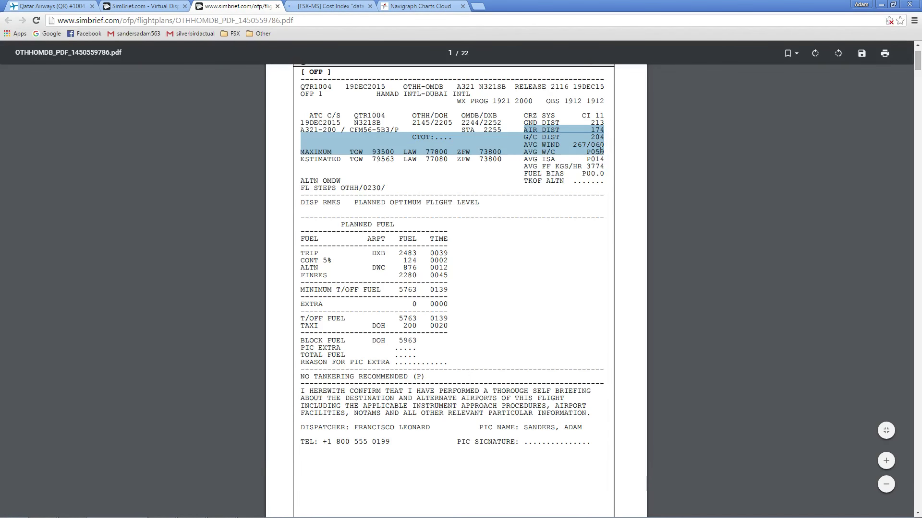
click(575, 142)
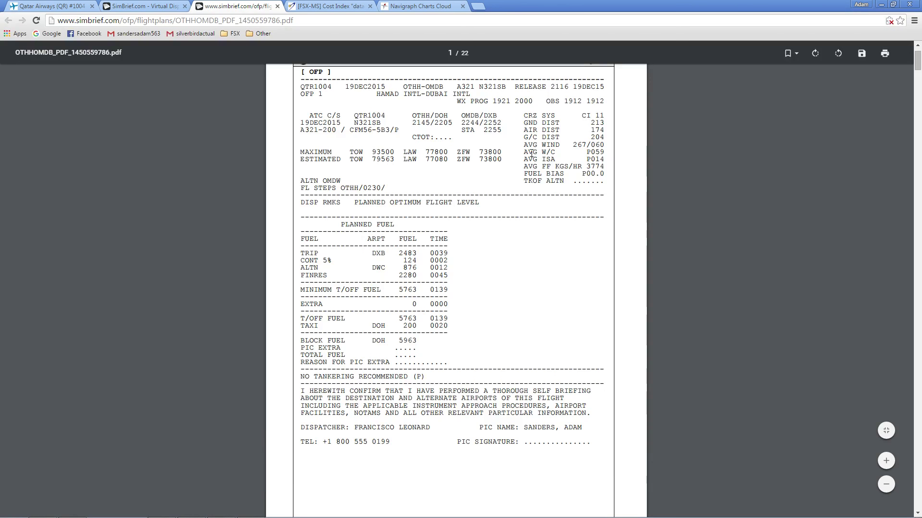
drag(528, 153, 612, 156)
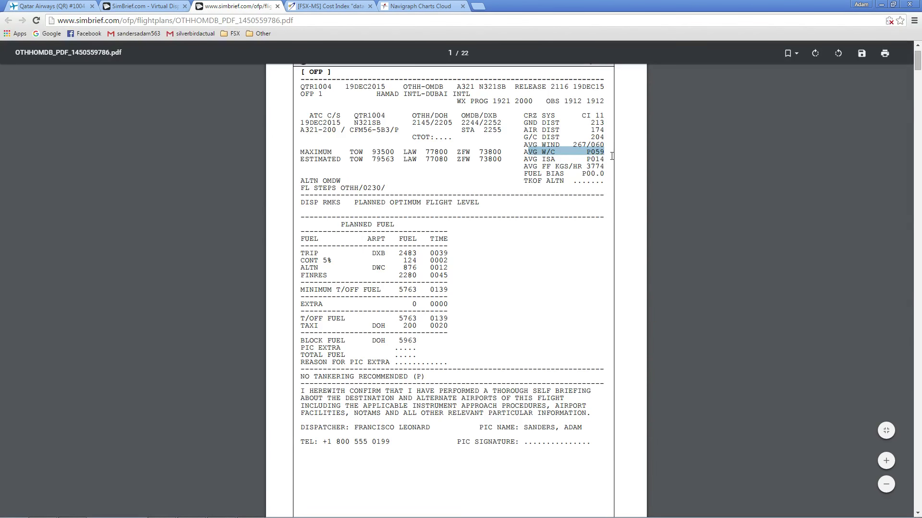
click(602, 161)
drag(548, 159, 606, 170)
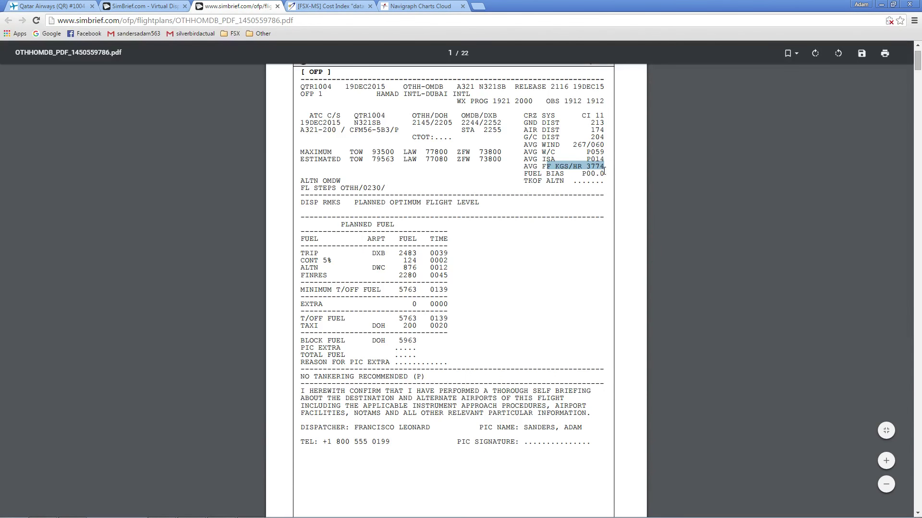
click(603, 171)
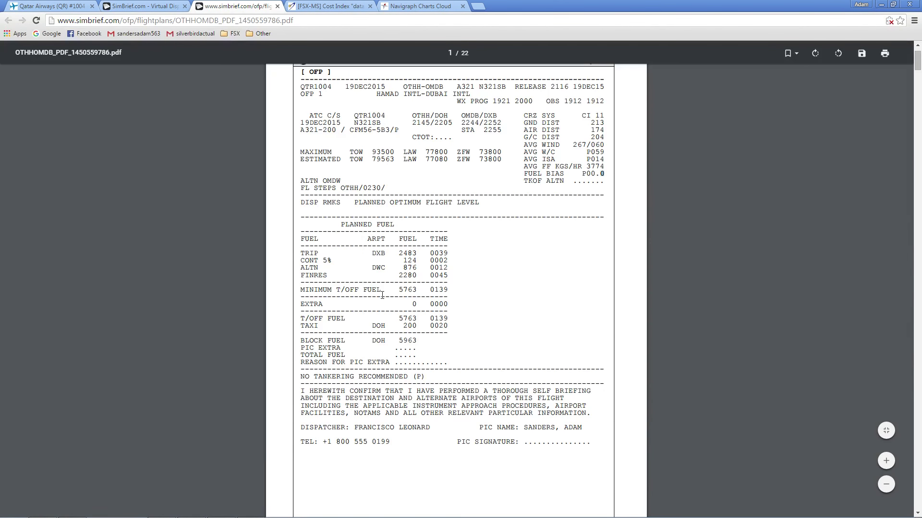
scroll(415, 271, down, 2)
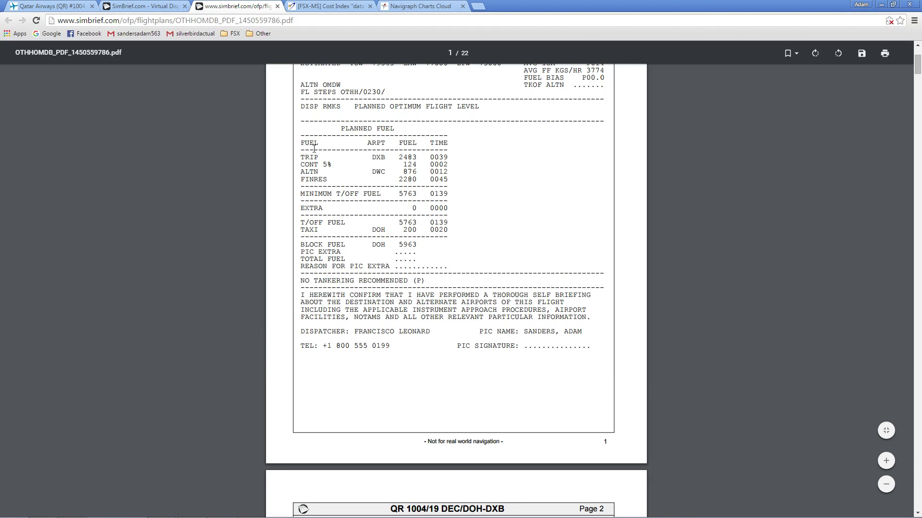
drag(300, 158, 419, 159)
click(442, 157)
click(447, 160)
drag(301, 164, 447, 166)
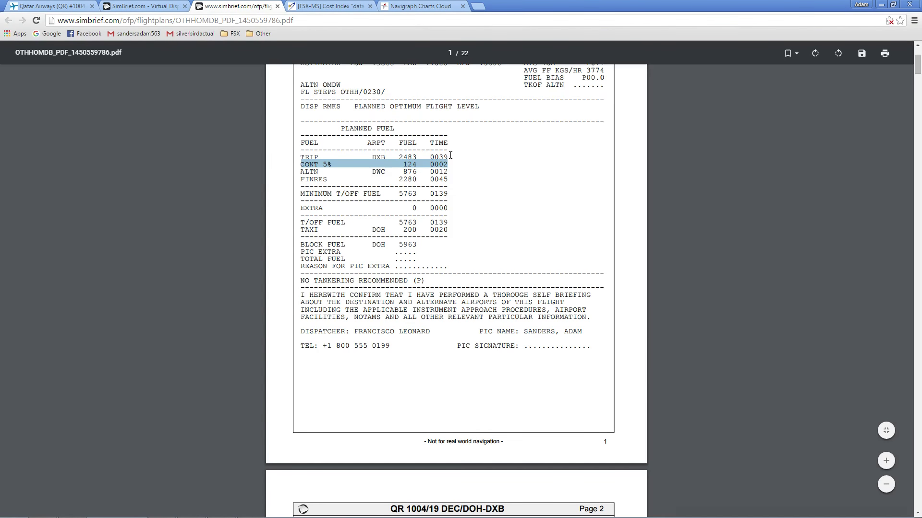
click(435, 164)
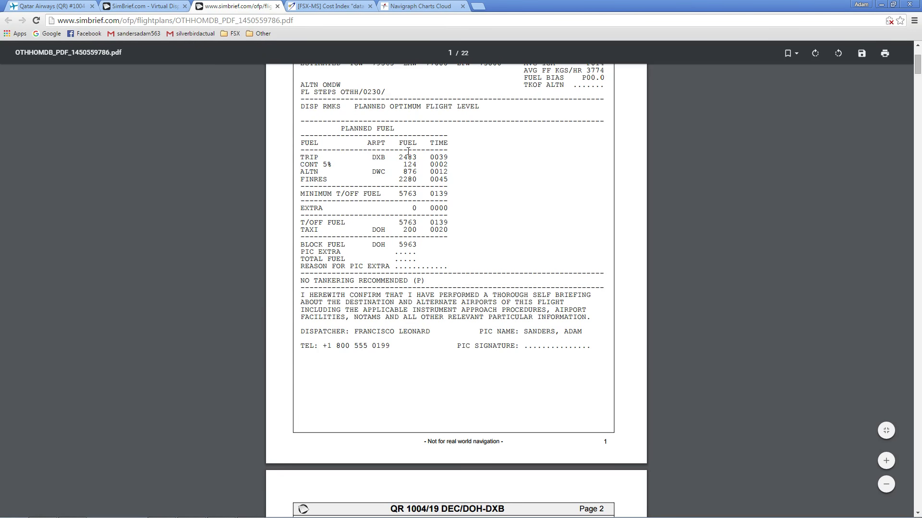
drag(303, 174, 415, 246)
click(416, 174)
click(301, 179)
click(385, 194)
click(389, 249)
Check the ALSEM waypoint in the page 2 route, then go to the Navigraph Charts tab
scroll(543, 344, down, 6)
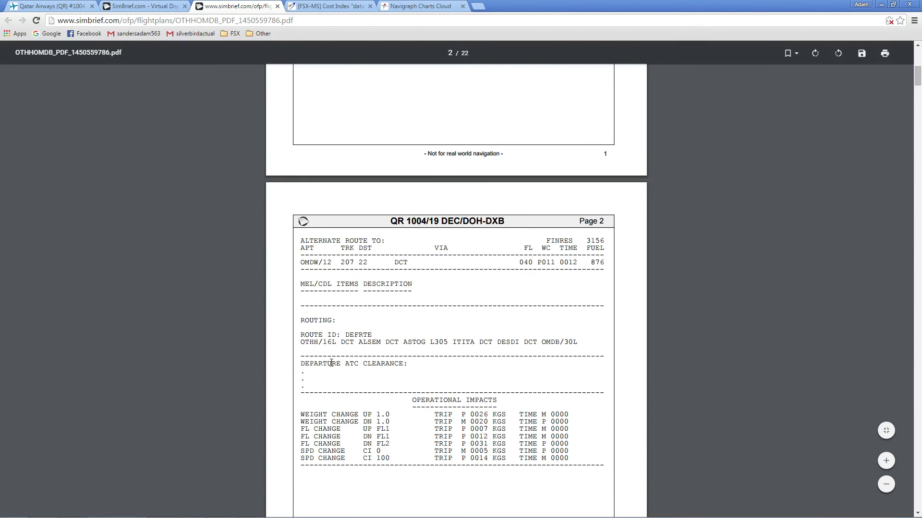
drag(360, 342, 381, 341)
click(390, 343)
click(329, 6)
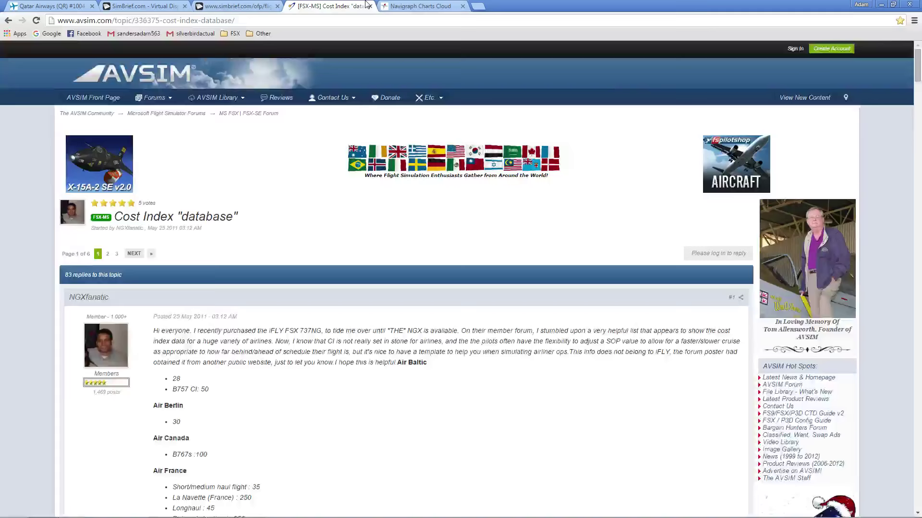
click(420, 6)
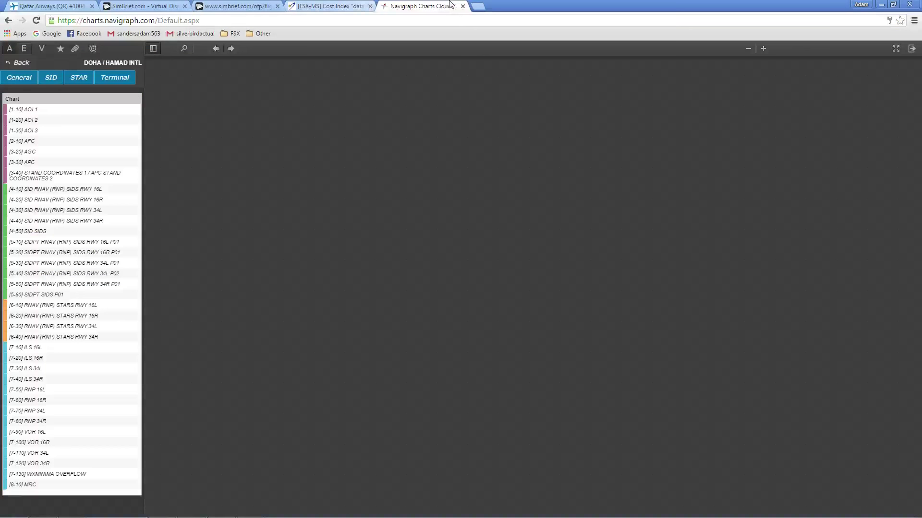
Browse the Doha ILS 34L and SID charts, then show 4-30 RNAV (RNP) SIDs RWY 34L rotated upright
click(56, 369)
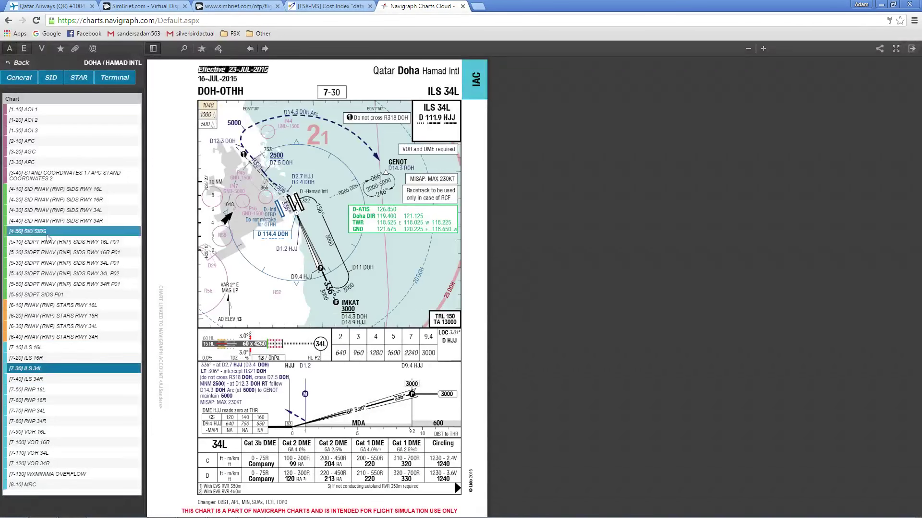
click(88, 267)
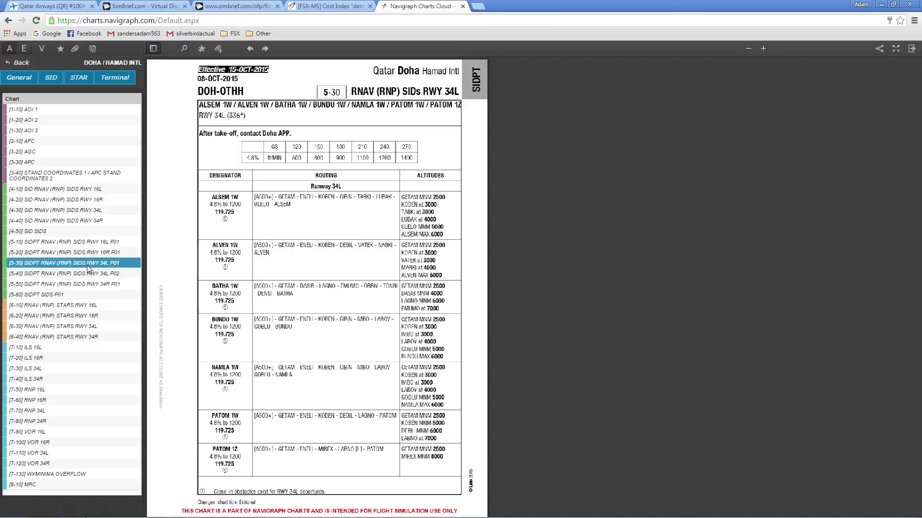
click(90, 210)
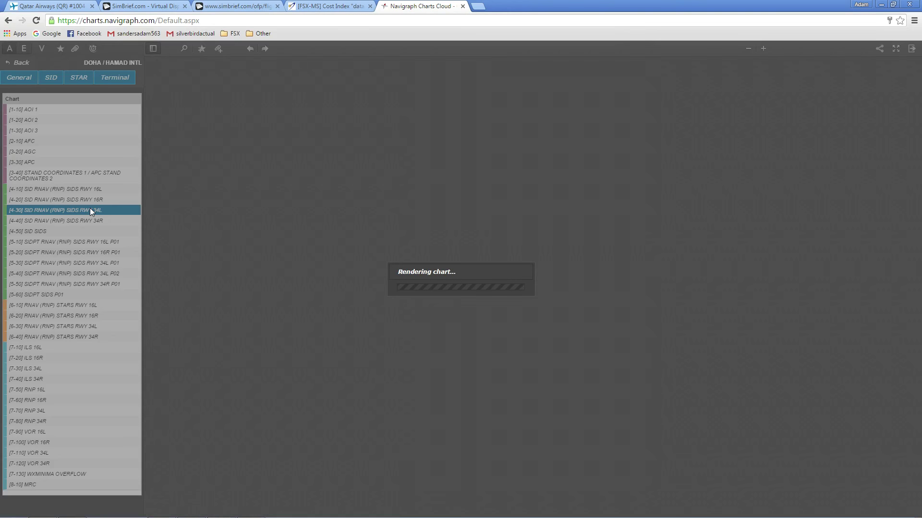
right_click(308, 227)
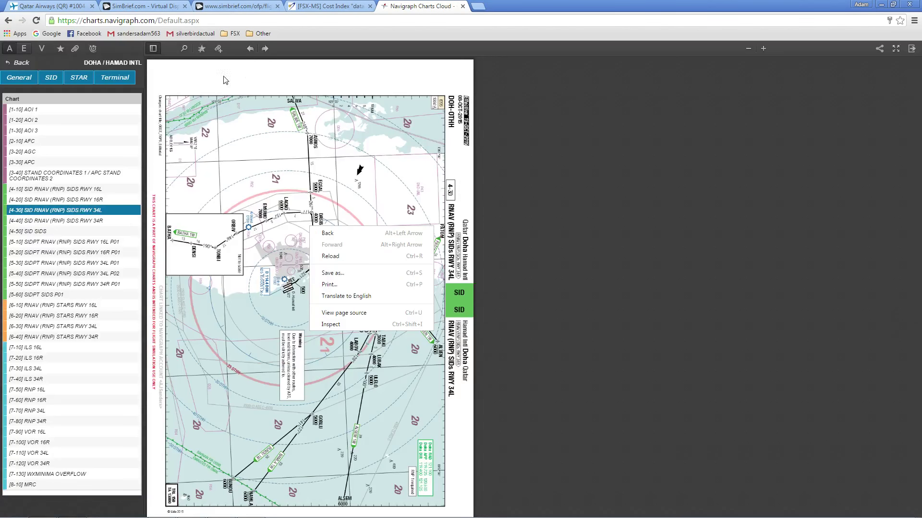
right_click(245, 145)
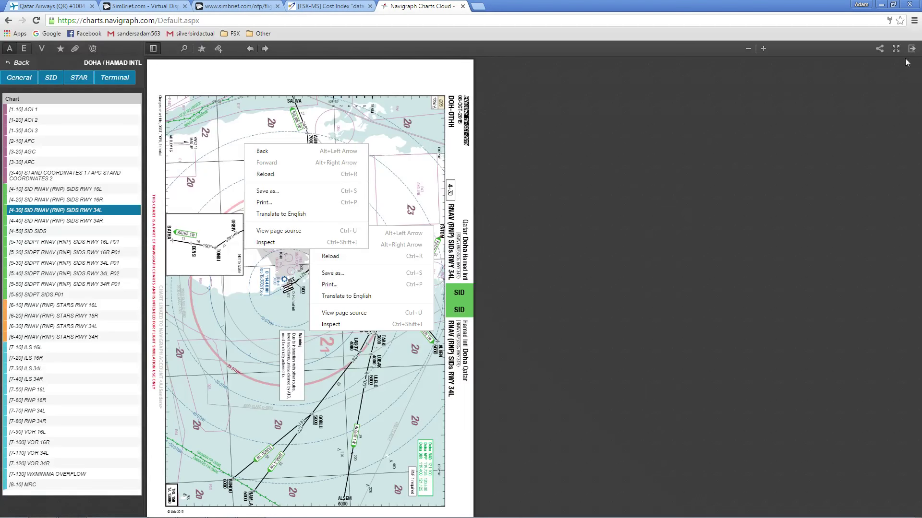
right_click(242, 226)
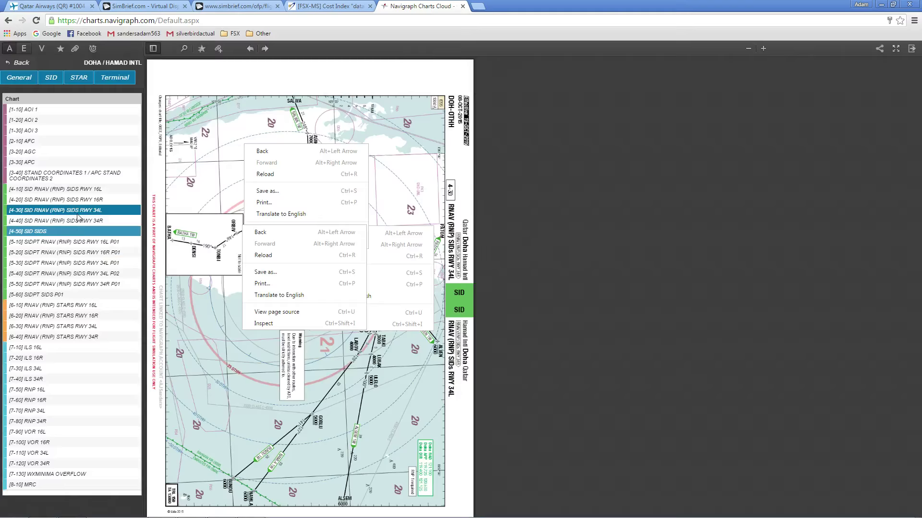
click(77, 231)
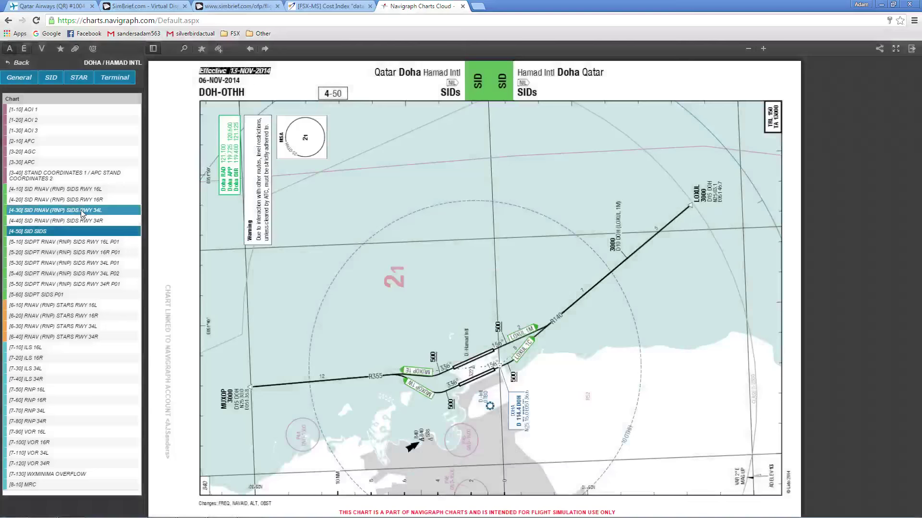
click(82, 211)
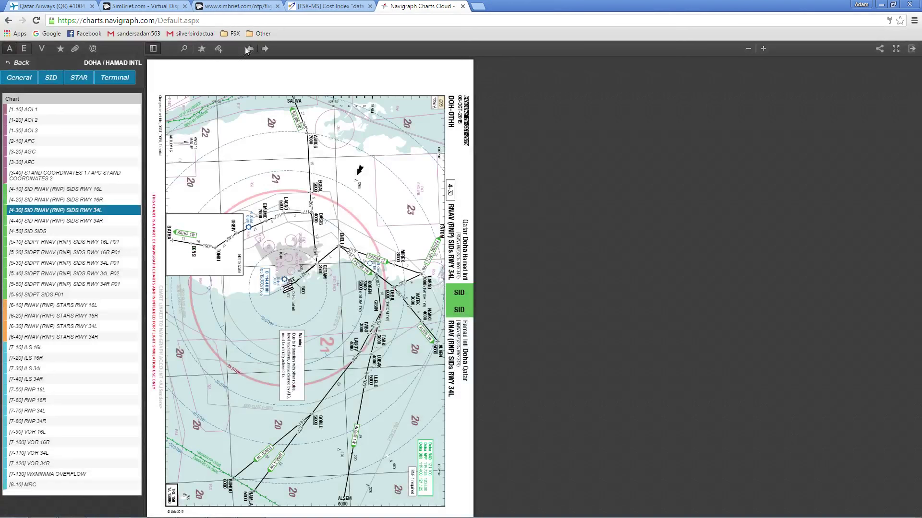
click(249, 48)
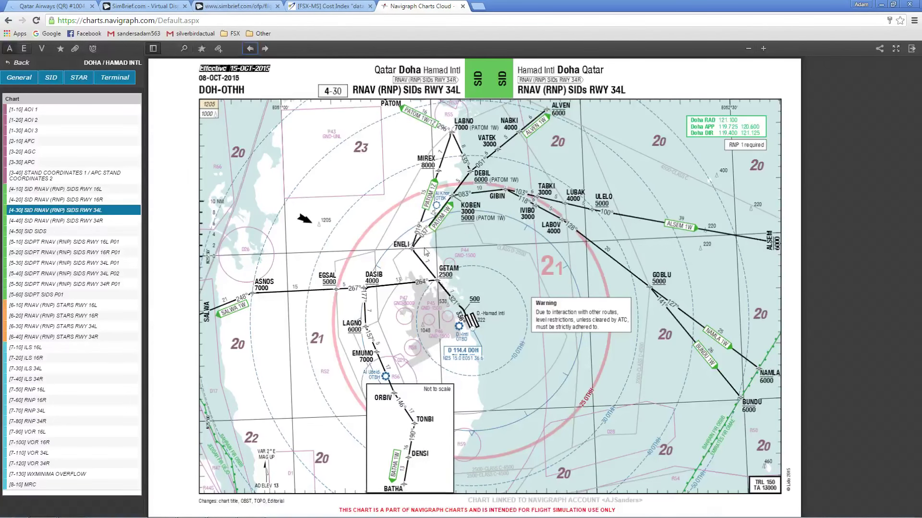
Return to the SimBrief OFP PDF and check the route start and the ASTOG L305 portion on page 2
click(150, 4)
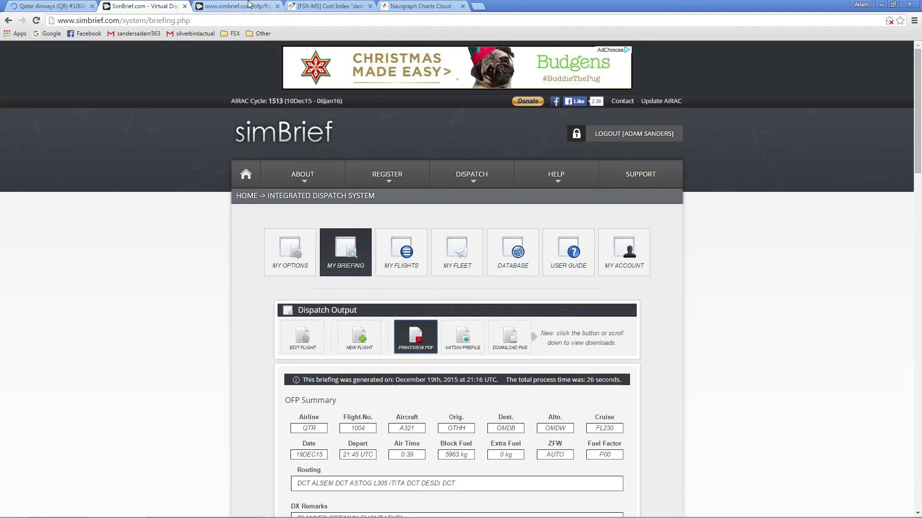
click(250, 5)
drag(339, 334, 373, 341)
click(375, 341)
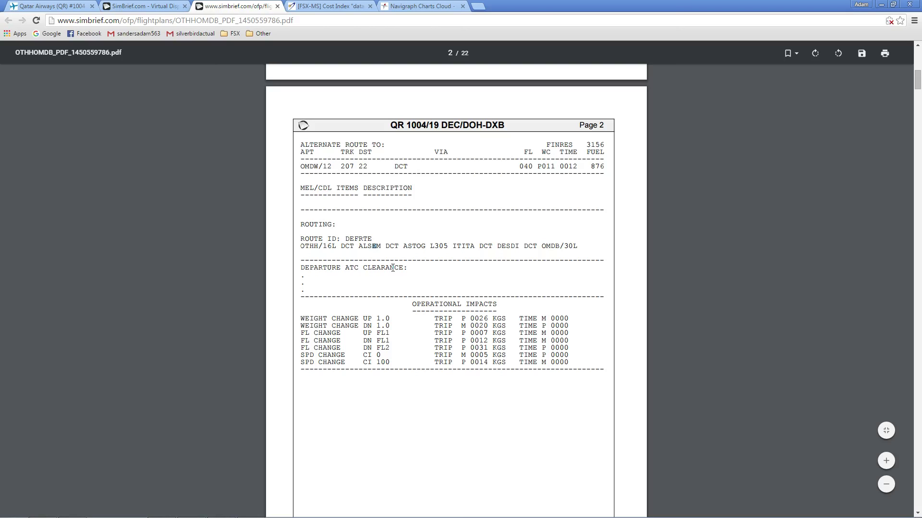
drag(390, 246, 524, 246)
click(458, 247)
Scroll to page 3 and check the estimated OUT, OFF 2205Z, IN and block times
click(451, 267)
scroll(450, 267, down, 10)
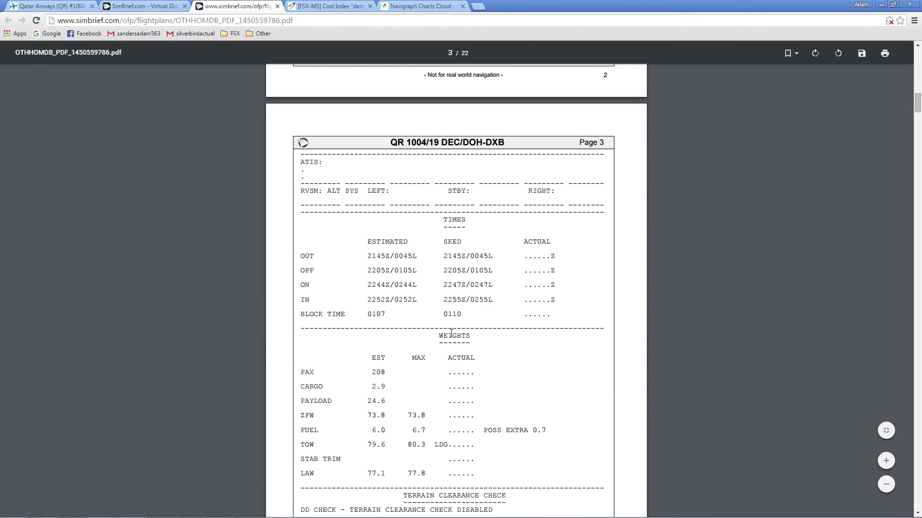
scroll(451, 333, down, 1)
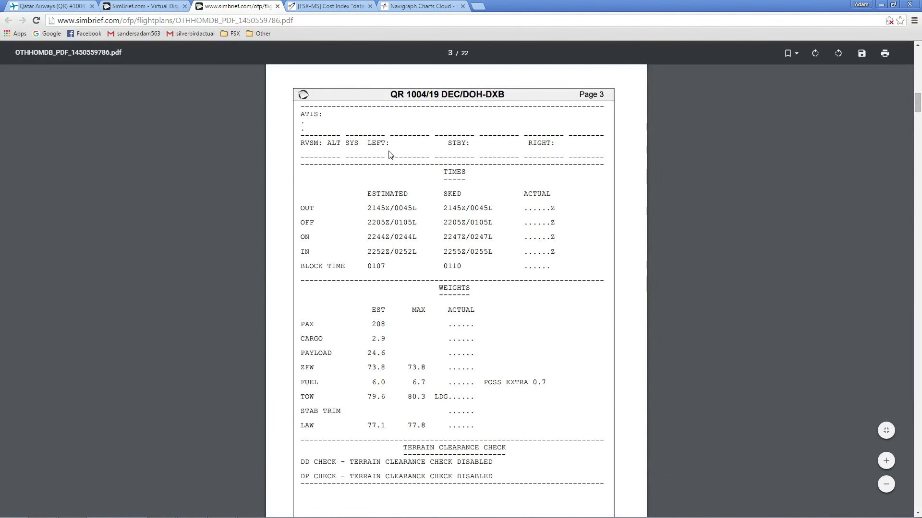
drag(368, 207, 419, 209)
click(363, 225)
drag(363, 223, 384, 250)
click(381, 272)
drag(376, 268, 402, 279)
click(402, 278)
scroll(401, 310, down, 2)
drag(371, 230, 375, 230)
scroll(405, 269, up, 1)
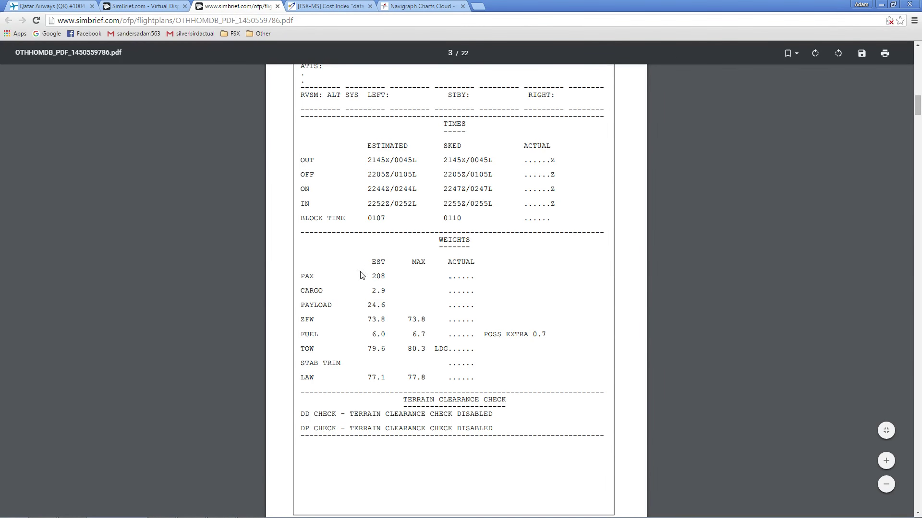
Check the page 3 weight estimates: PAX 208, payload 24.6, ZFW 73.8 and TOW against max 80.3
drag(371, 276, 378, 273)
drag(305, 276, 484, 275)
click(356, 294)
drag(344, 309, 391, 307)
click(381, 308)
scroll(381, 308, down, 1)
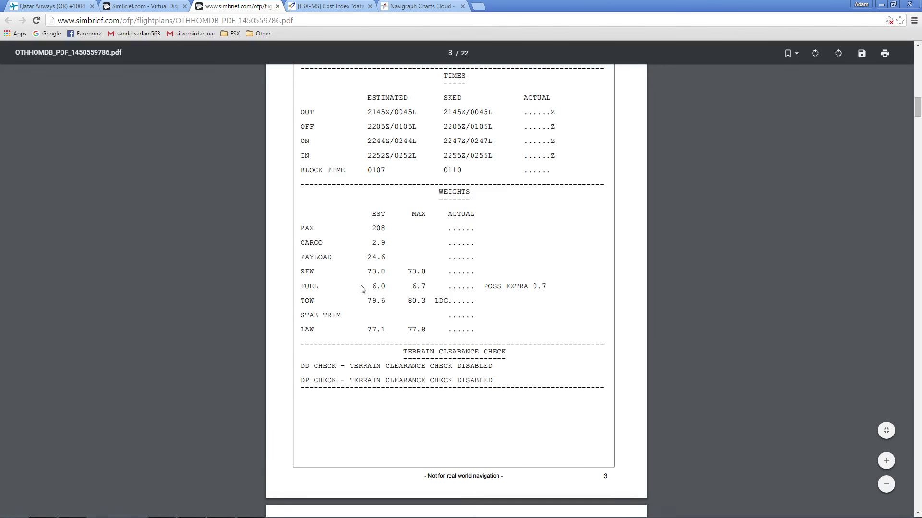
drag(367, 272, 391, 273)
click(379, 287)
drag(367, 301, 426, 301)
click(425, 301)
scroll(423, 297, down, 3)
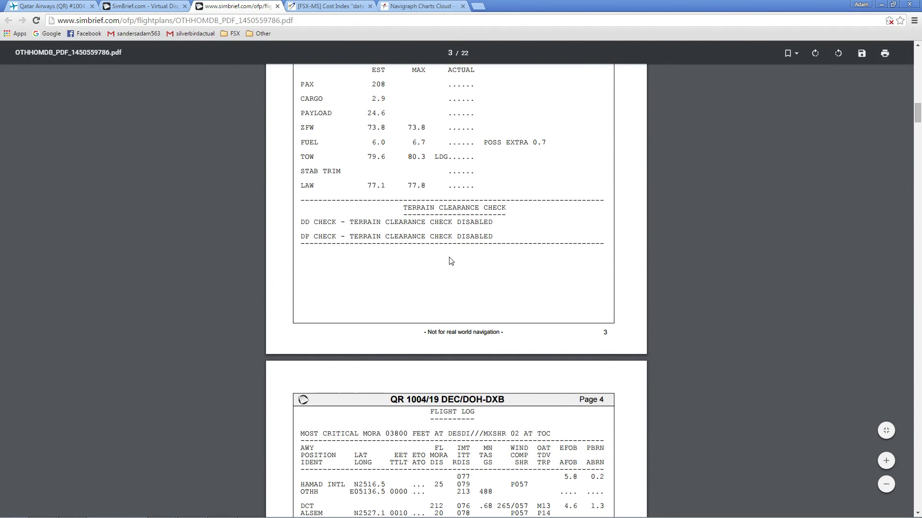
On page 4, examine the HAMAD INTL, OTHH and DCT ALSEM flight log entries, including 25 and P057
scroll(450, 262, down, 5)
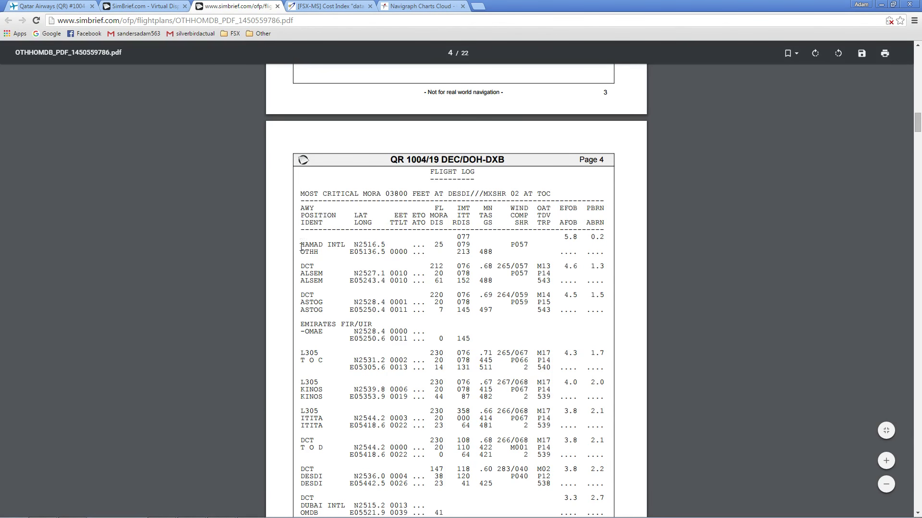
drag(302, 243, 310, 252)
click(305, 250)
drag(302, 250, 403, 251)
click(397, 250)
drag(430, 245, 440, 246)
click(440, 246)
double_click(442, 243)
click(481, 252)
drag(516, 243, 534, 242)
click(466, 245)
drag(440, 244, 446, 245)
click(434, 263)
drag(426, 270, 446, 267)
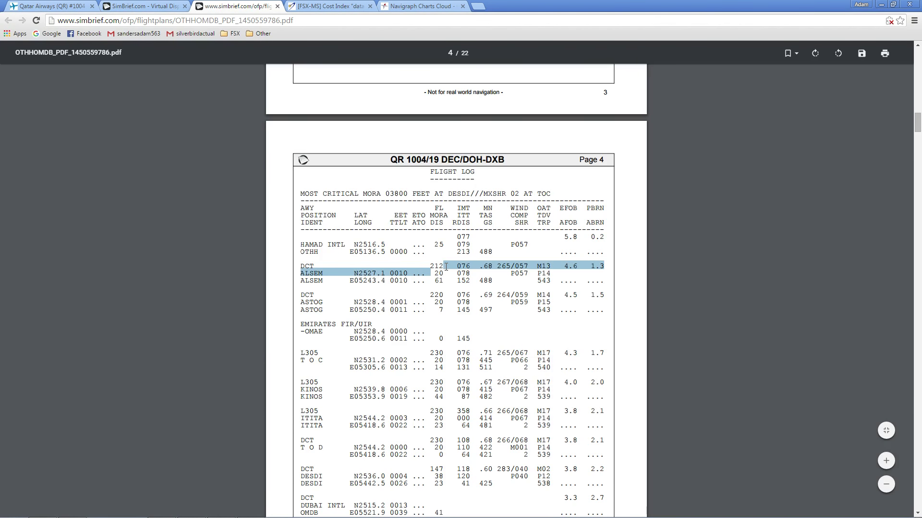
click(445, 267)
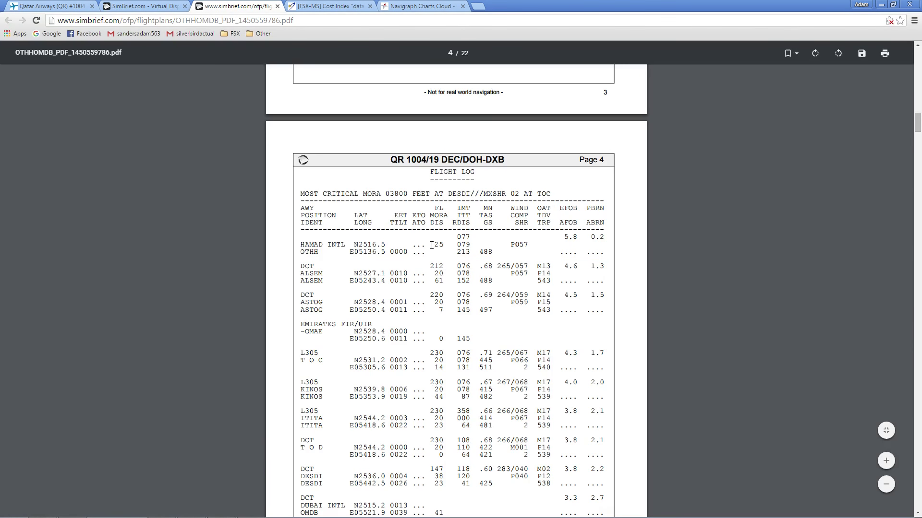
drag(432, 245, 438, 267)
click(442, 283)
click(422, 354)
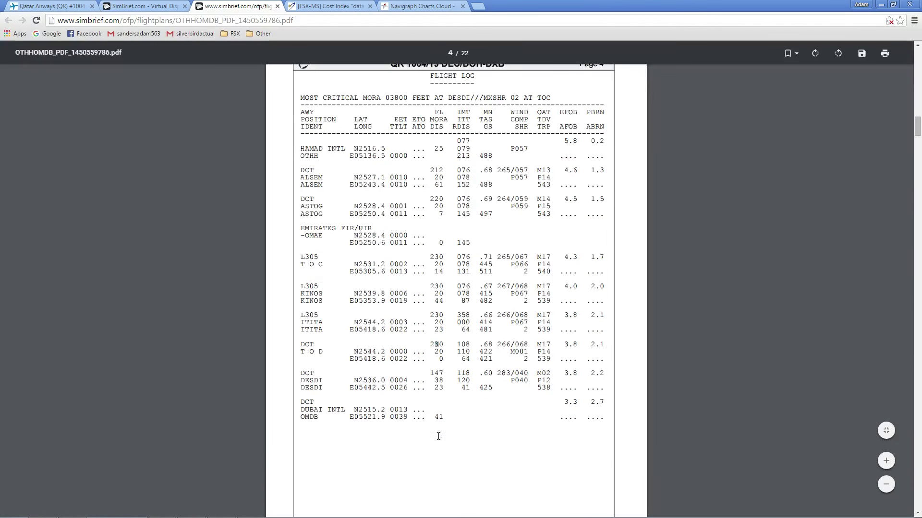
Review the ITITA to T O D leg and the OAT column, continuing on to page 5
scroll(437, 432, down, 2)
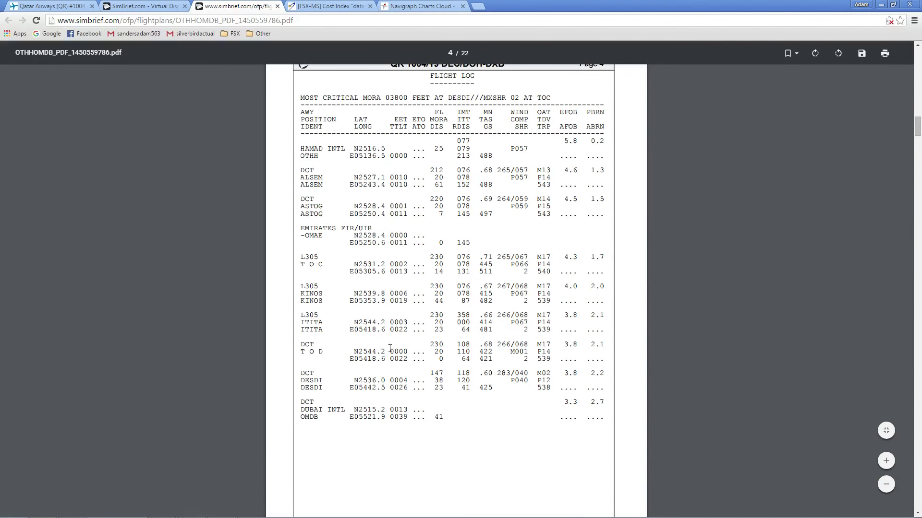
drag(435, 346, 303, 315)
click(437, 156)
drag(537, 111, 547, 114)
click(539, 120)
scroll(508, 288, down, 10)
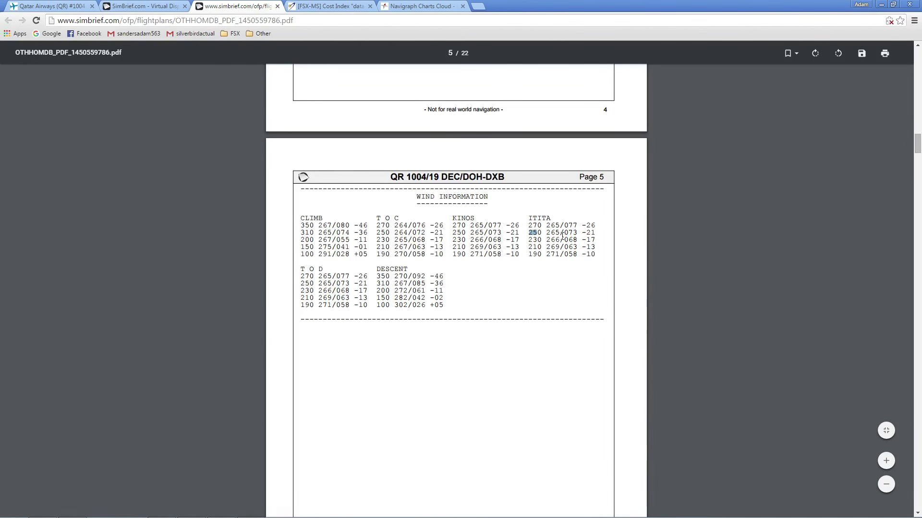
Check the ITITA wind rows on page 5, including the 068 value, then scroll toward page 6
double_click(568, 238)
click(523, 226)
drag(533, 226, 581, 226)
click(576, 230)
scroll(502, 372, down, 10)
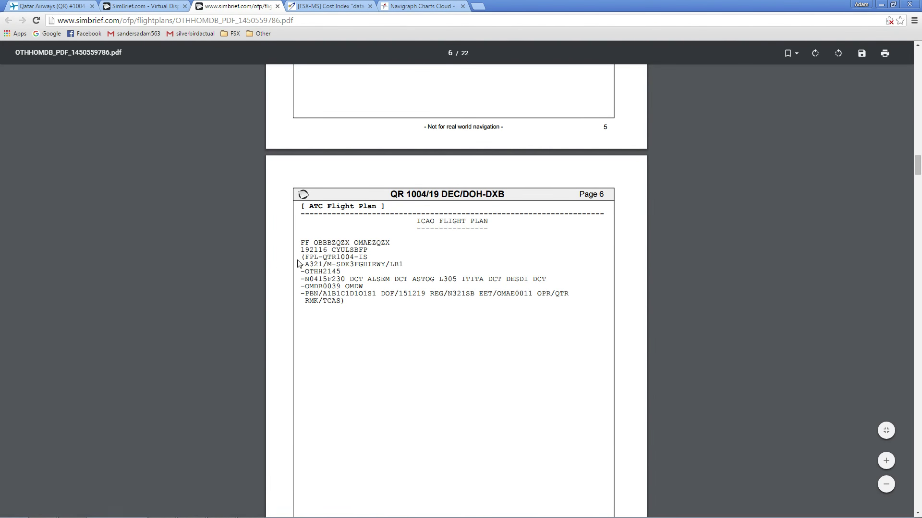
Check the aircraft type and equipment line and flight plan body on page 6, then scroll to page 7
drag(310, 265, 380, 272)
click(314, 272)
drag(307, 272, 354, 314)
click(358, 318)
scroll(357, 319, down, 1)
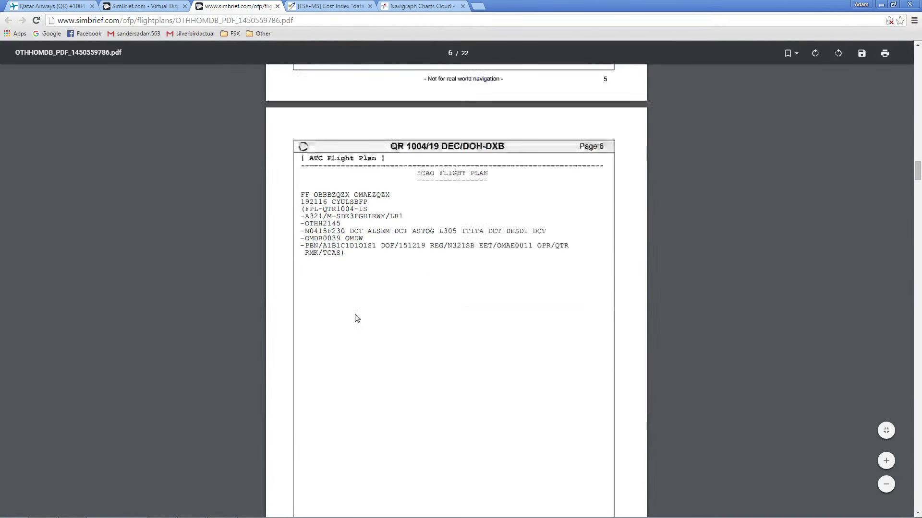
scroll(356, 314, down, 5)
scroll(356, 315, up, 4)
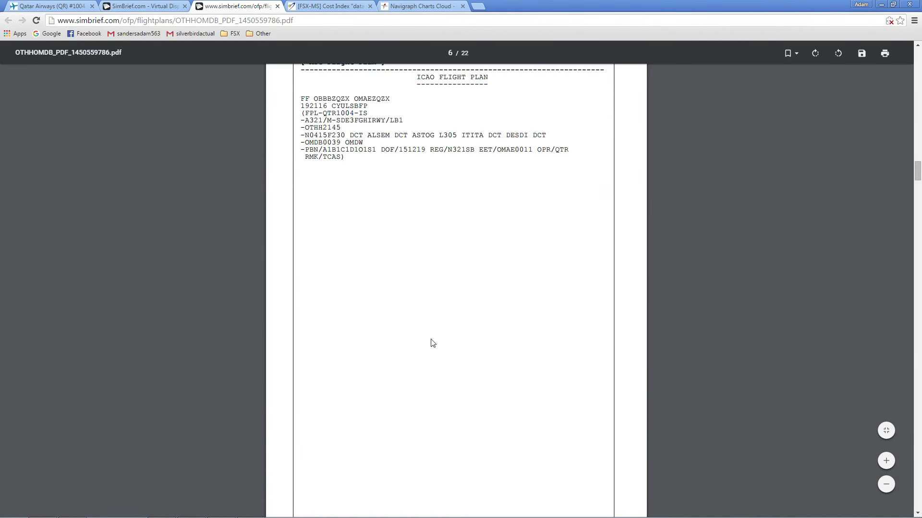
scroll(427, 350, down, 10)
scroll(437, 362, up, 3)
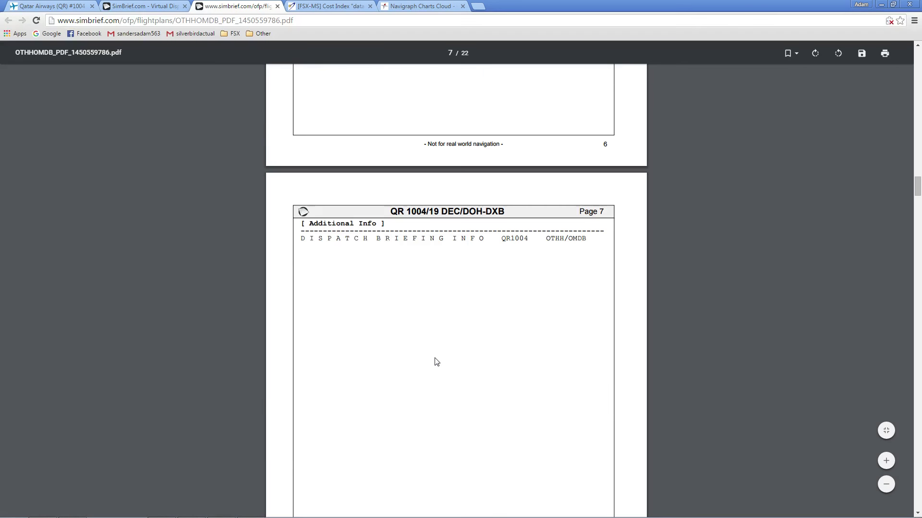